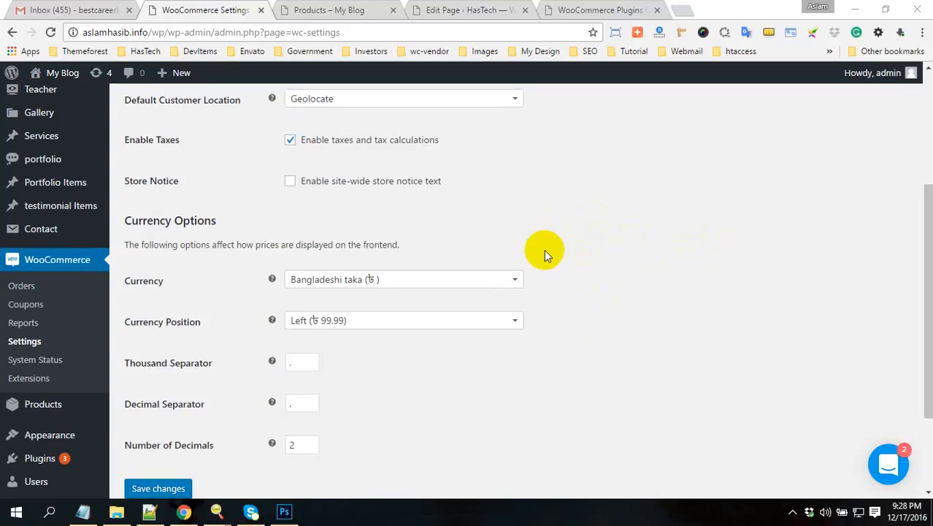
- Open the WooCommerce settings page with its General options
scroll(554, 262, "down", 1)
left_click(64, 279)
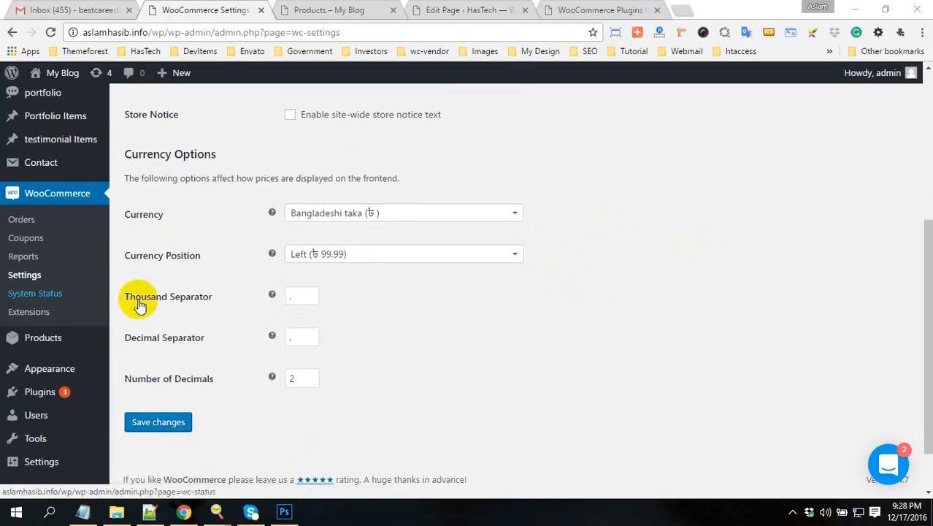
scroll(292, 277, "up", 3)
scroll(158, 353, "down", 4)
scroll(115, 321, "up", 1)
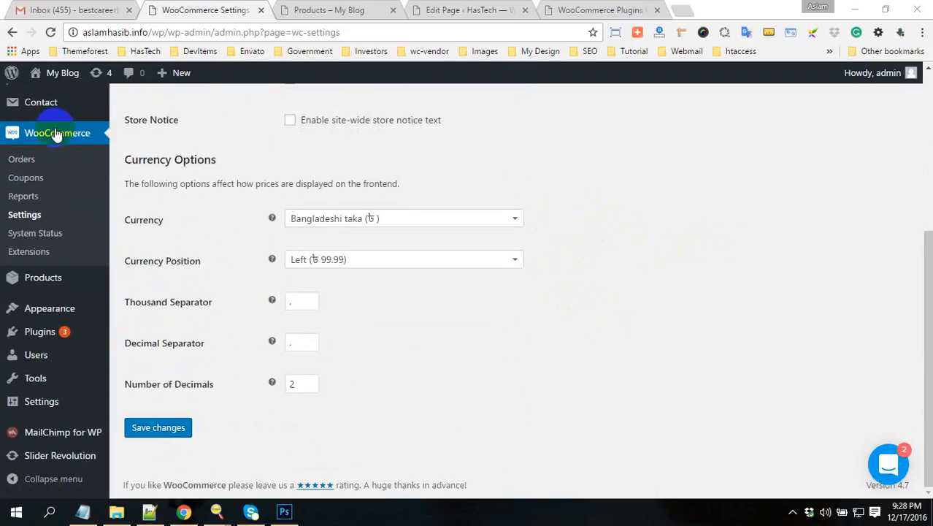
left_click(33, 219)
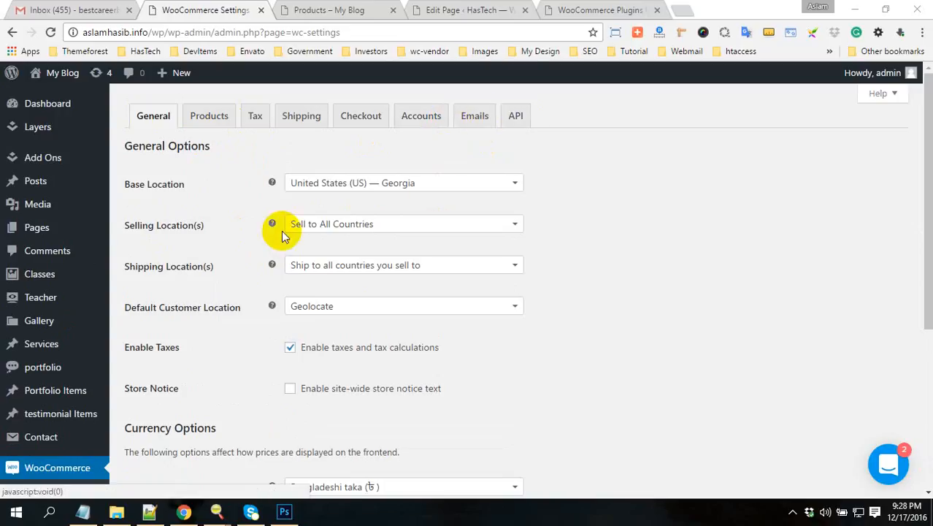
- Look over the General options and examine the available choices for Base Location
scroll(234, 229, "down", 2)
scroll(227, 236, "up", 2)
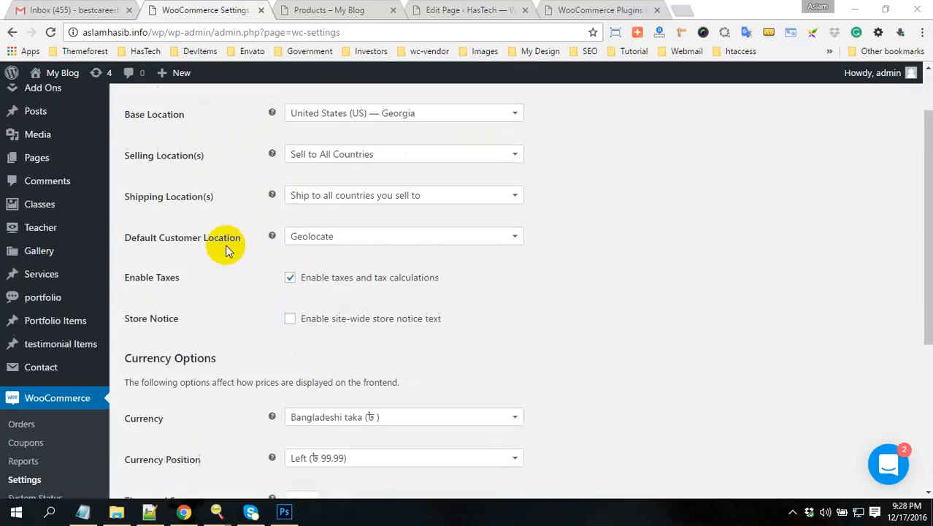
scroll(520, 355, "down", 3)
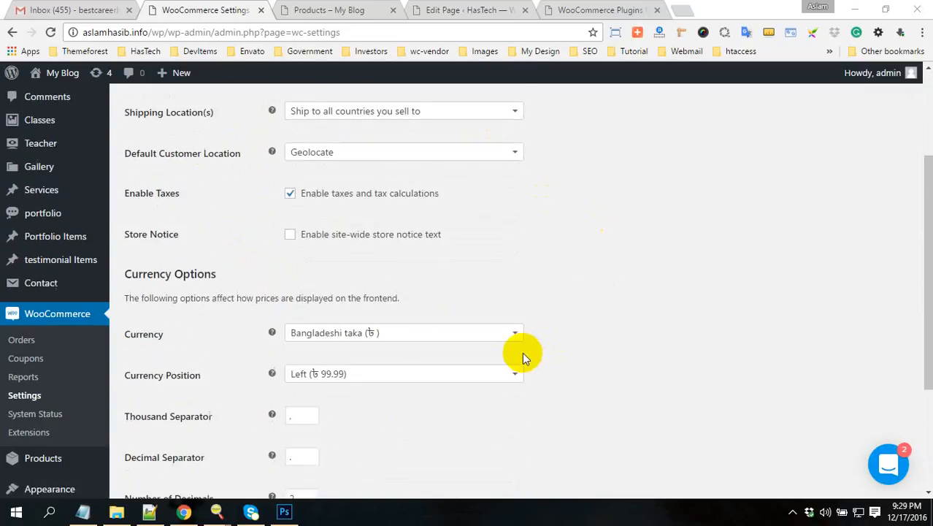
scroll(569, 352, "up", 3)
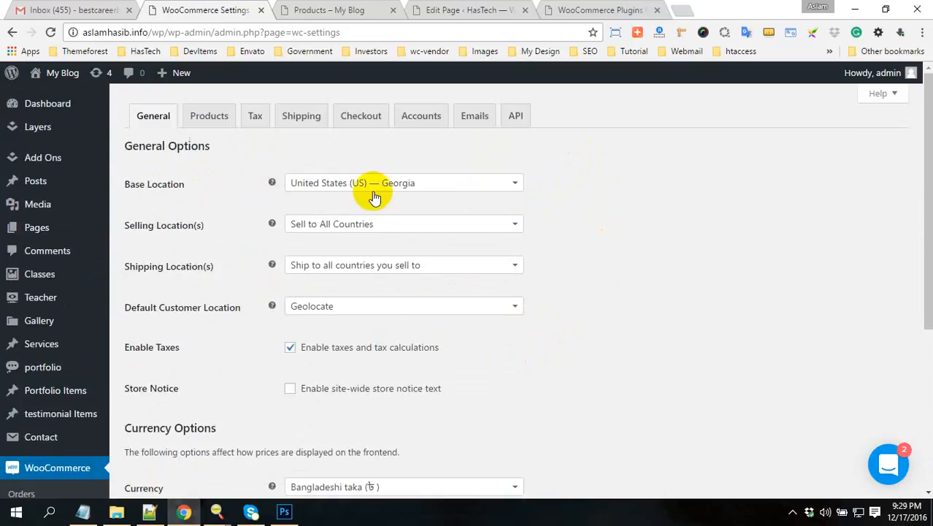
left_click(515, 188)
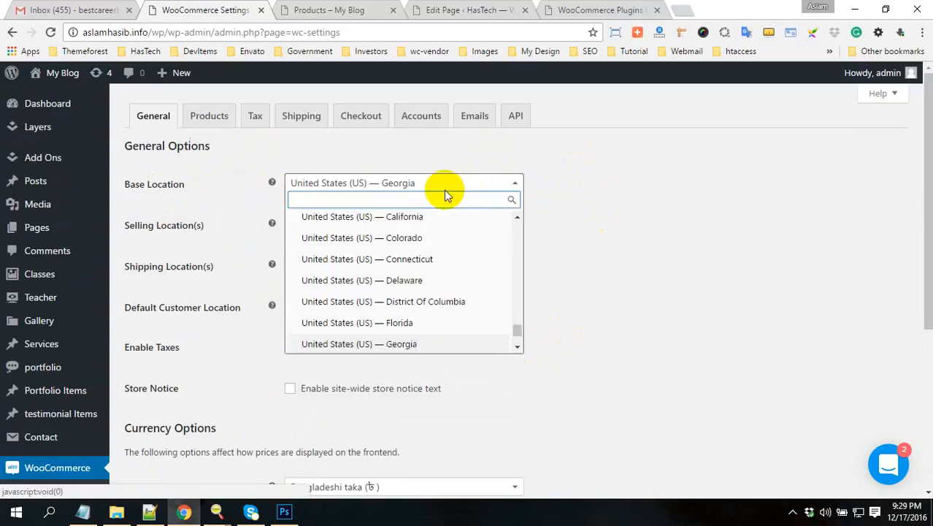
scroll(438, 314, "down", 15)
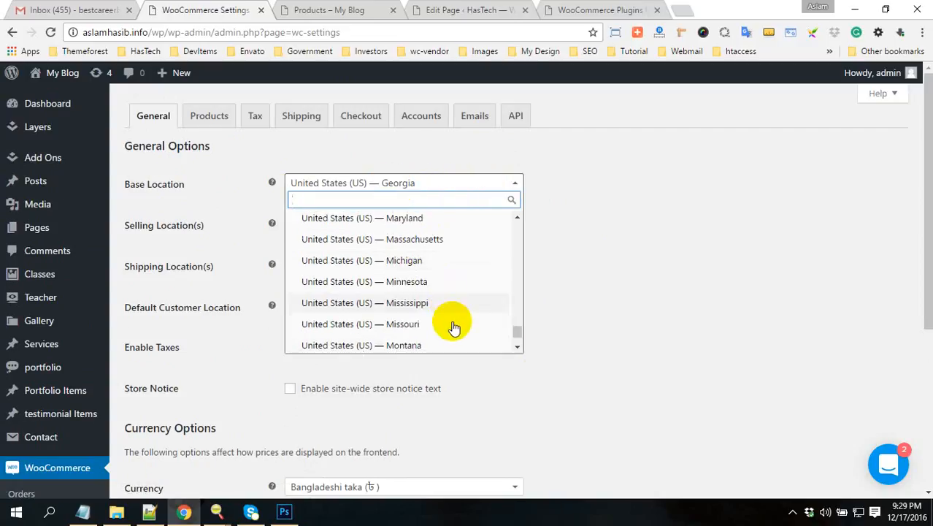
scroll(478, 323, "up", 4)
left_click(552, 314)
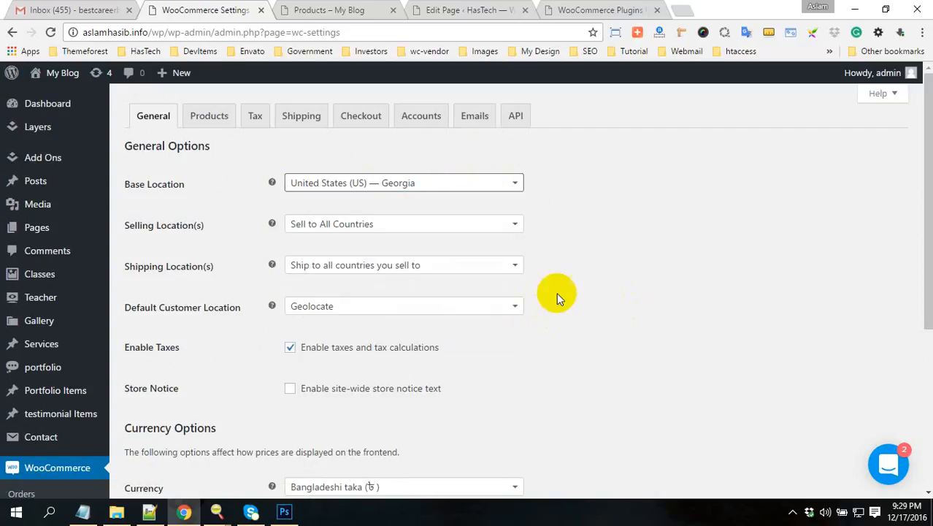
- Examine the available choices for Selling Location(s) and leave the list without picking one
left_click_drag(219, 229, 124, 226)
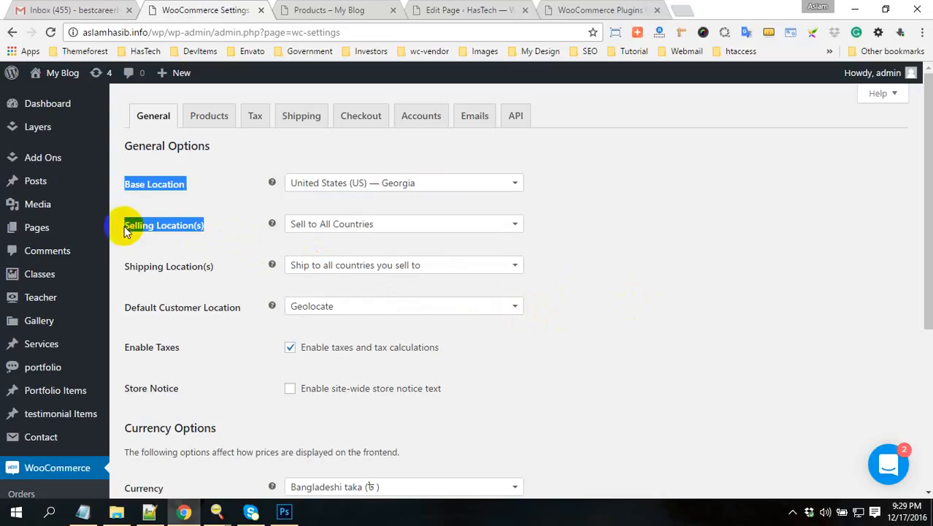
left_click(231, 223)
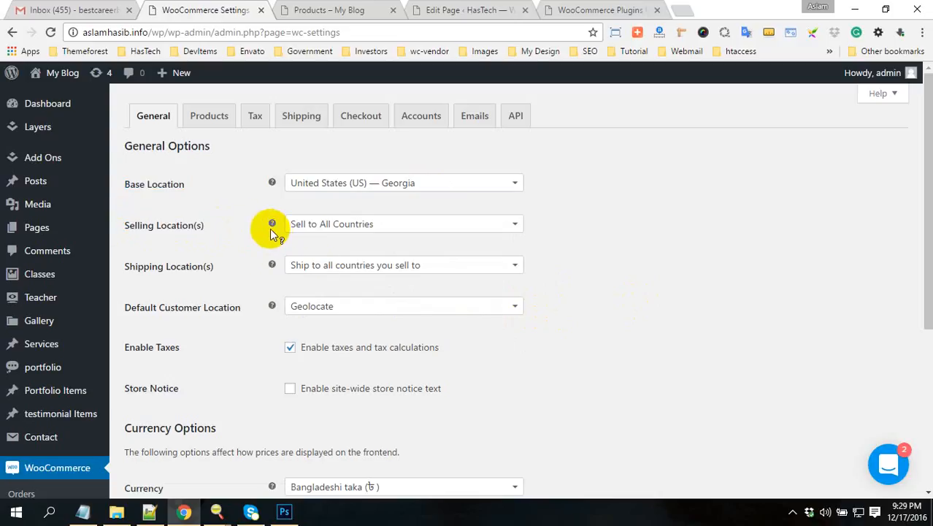
left_click(517, 228)
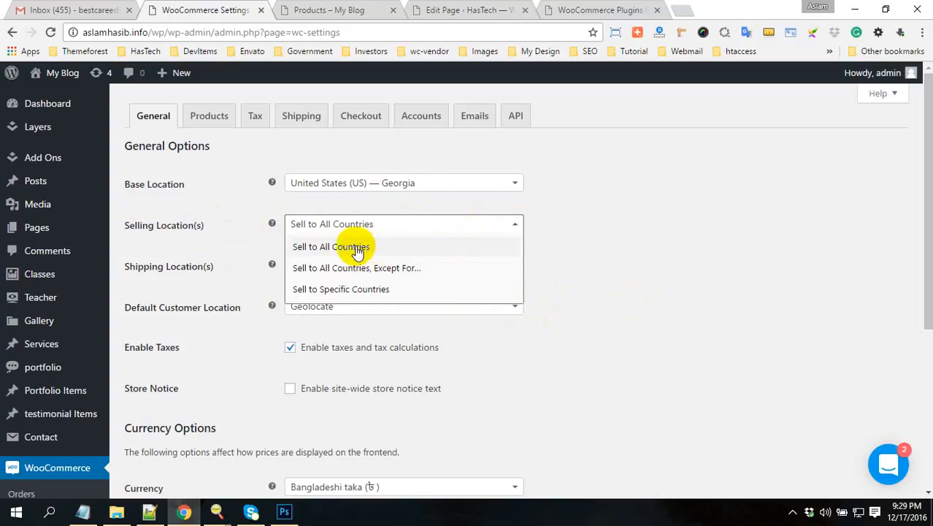
left_click(656, 244)
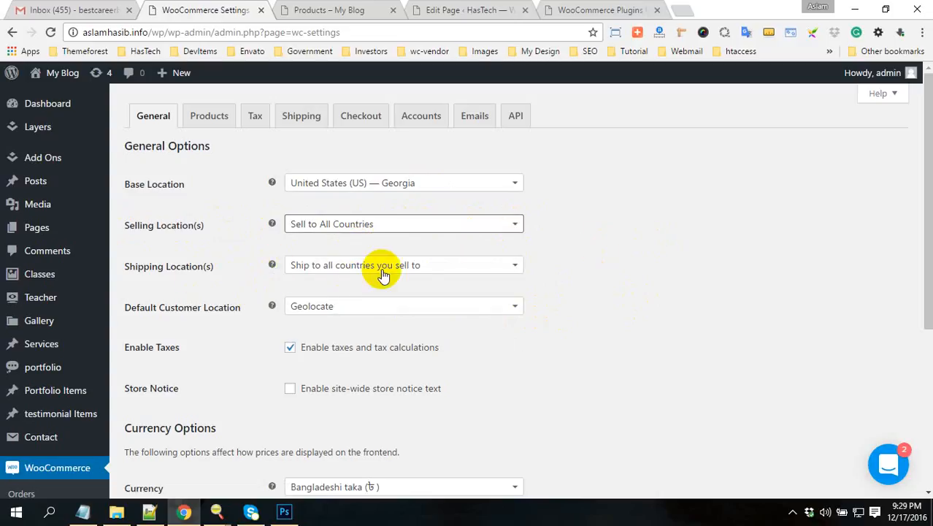
- Examine the available choices for Shipping Location(s) and leave the list without picking one
left_click(382, 270)
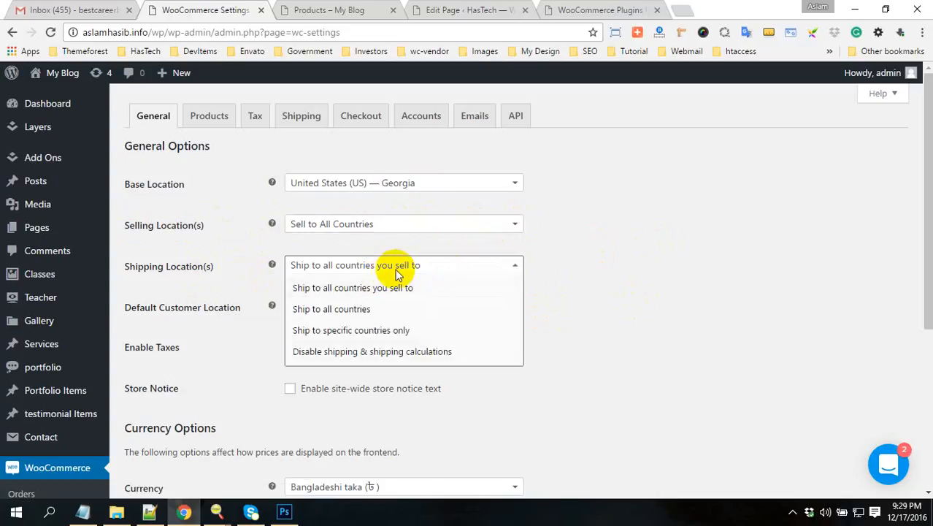
left_click(602, 273)
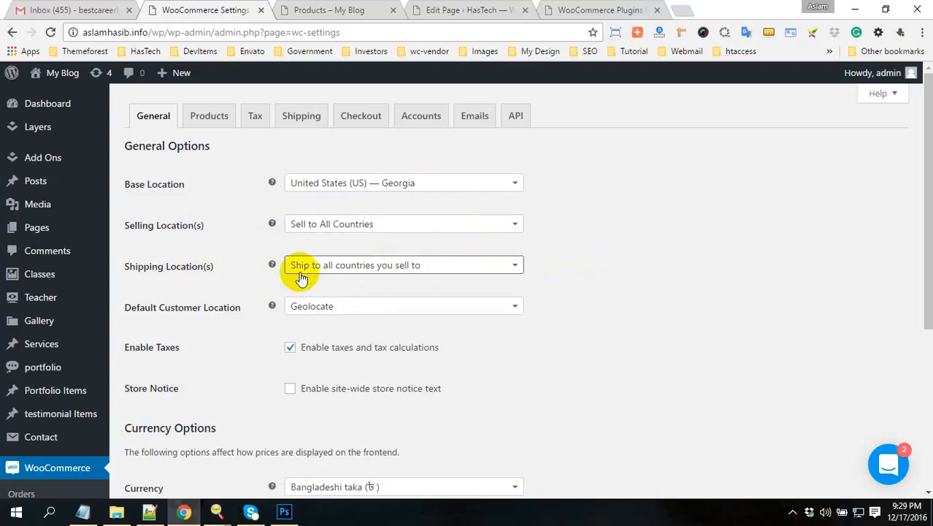
mouse_move(272, 267)
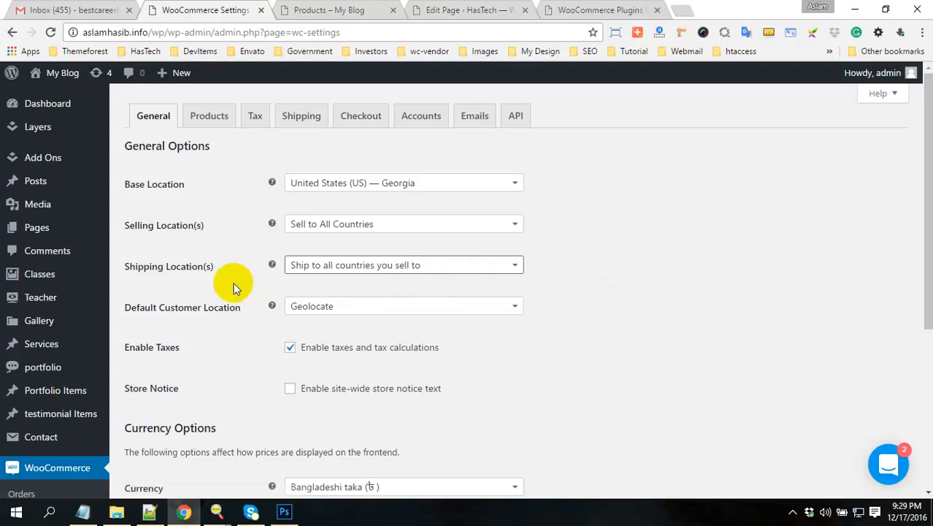
left_click(438, 270)
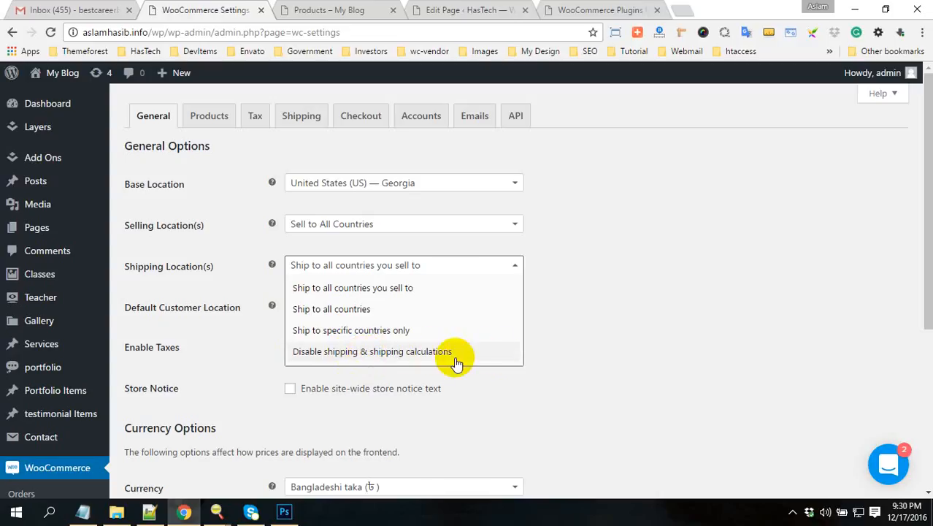
left_click(577, 341)
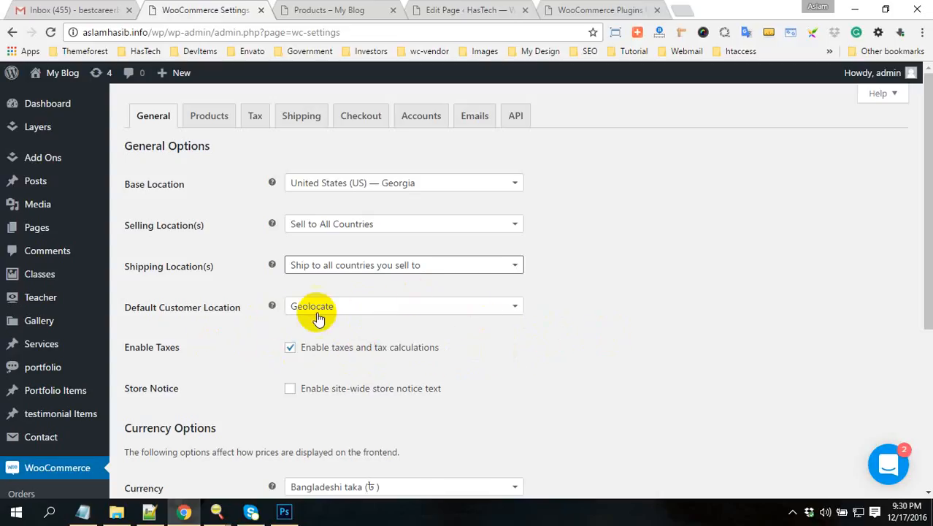
- Read the help note for Default Customer Location and examine its available choices
mouse_move(273, 310)
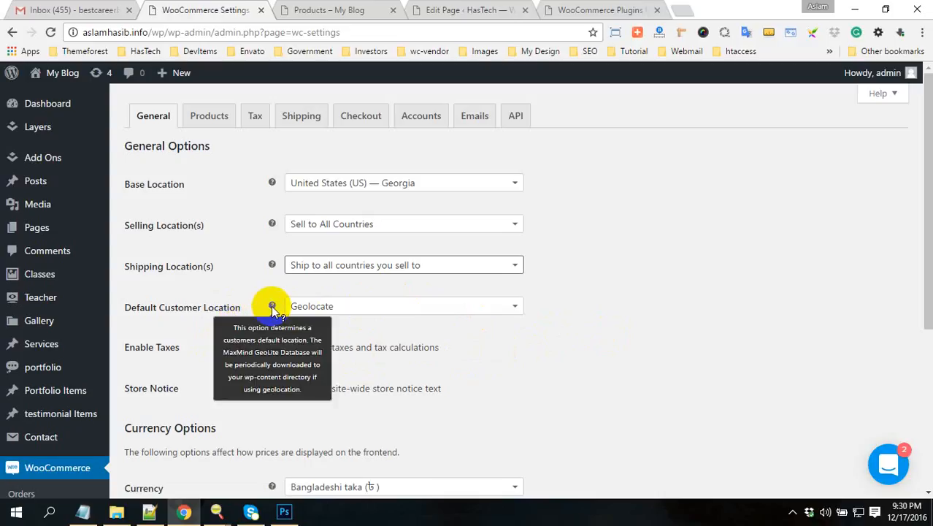
left_click(418, 308)
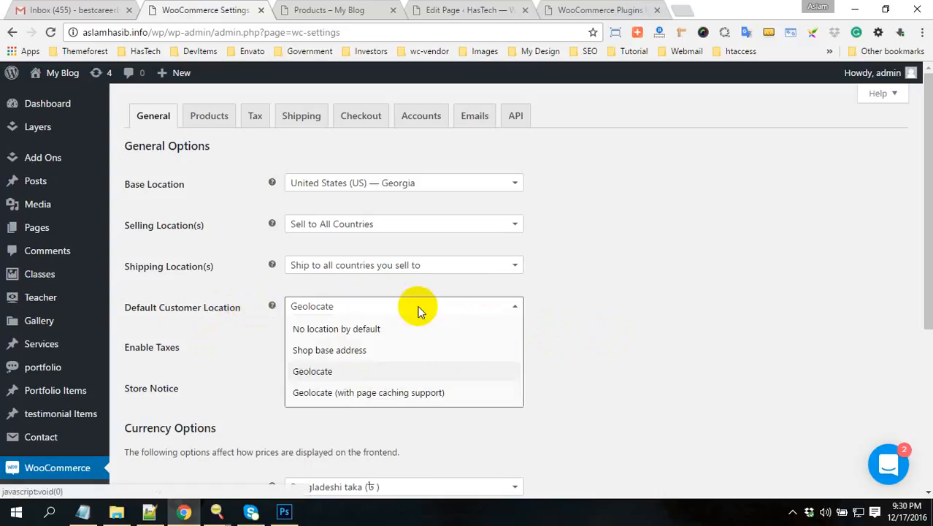
left_click(454, 314)
left_click(462, 313)
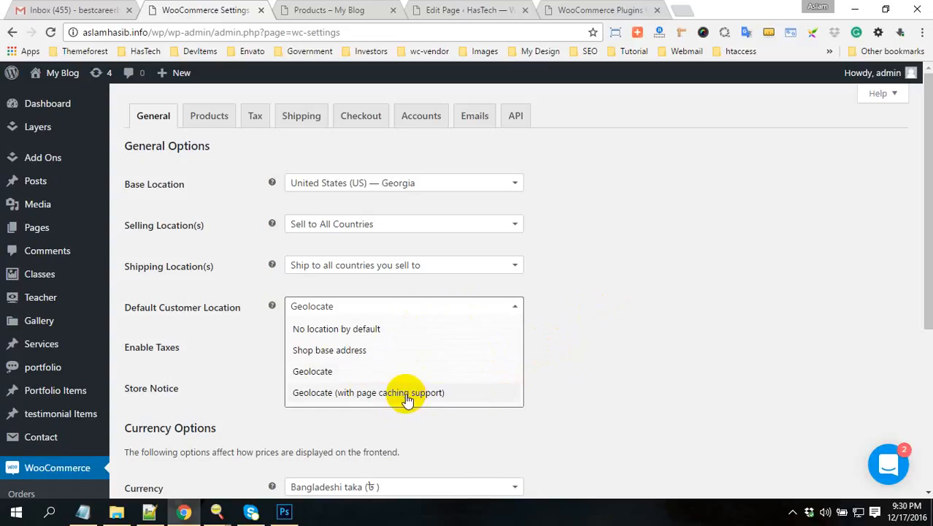
left_click(560, 353)
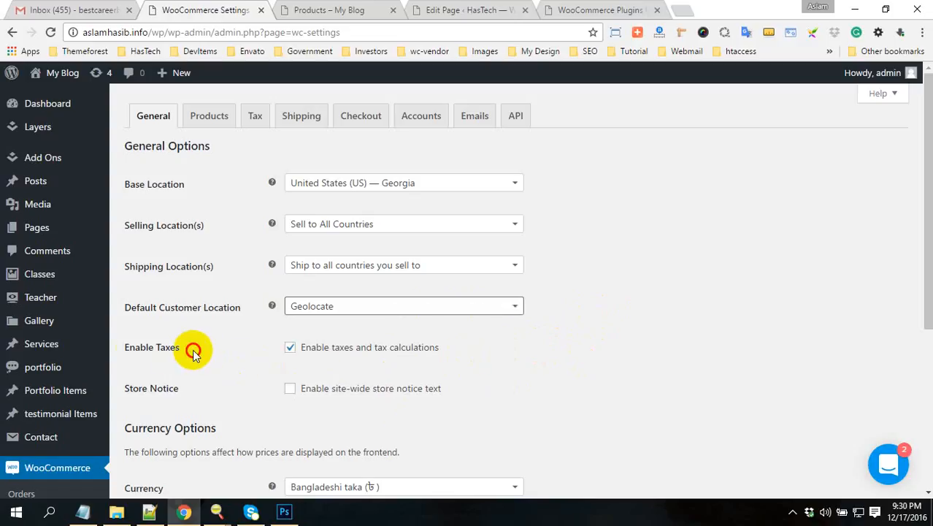
- Examine the Enable Taxes setting and its tax calculation option
left_click_drag(194, 352, 134, 347)
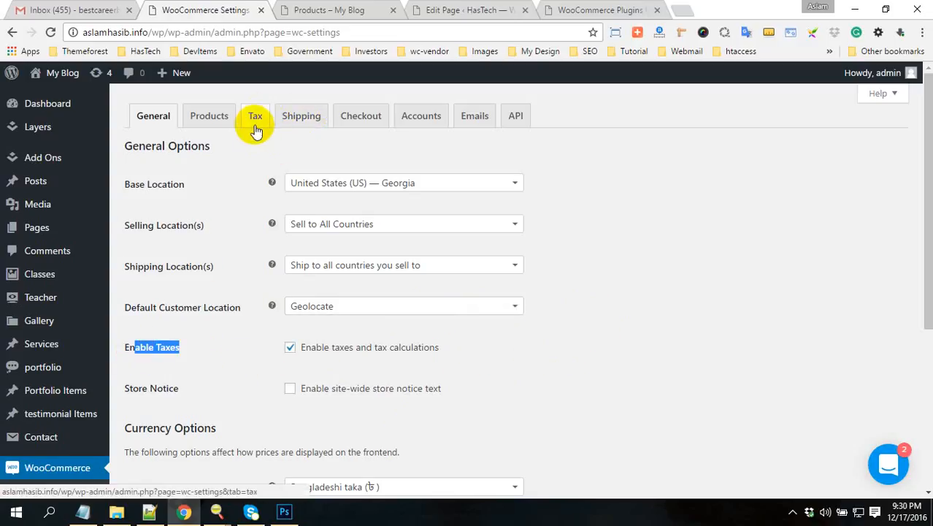
left_click(220, 356)
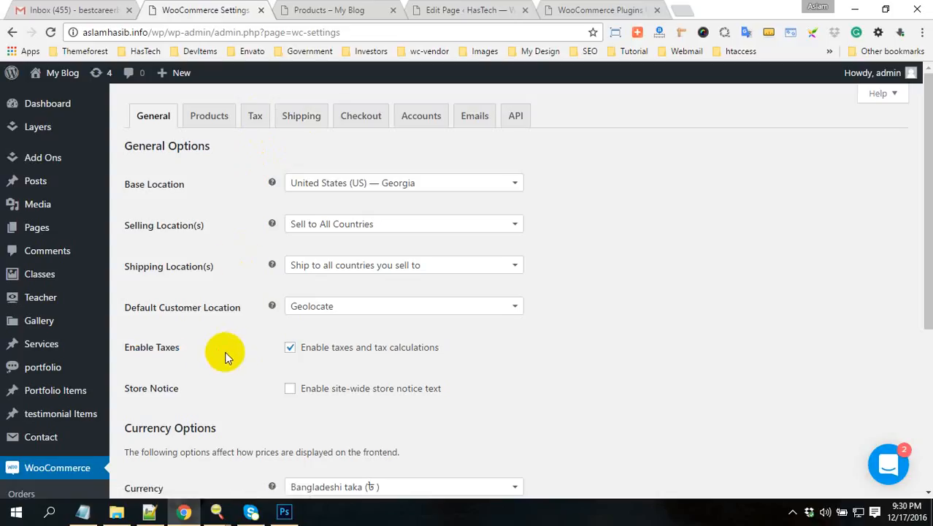
left_click_drag(468, 351, 305, 354)
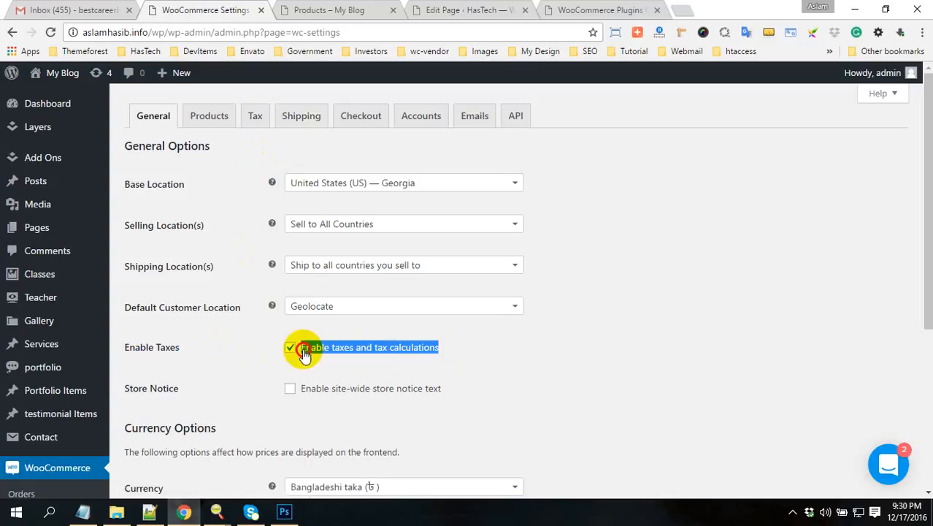
left_click(547, 352)
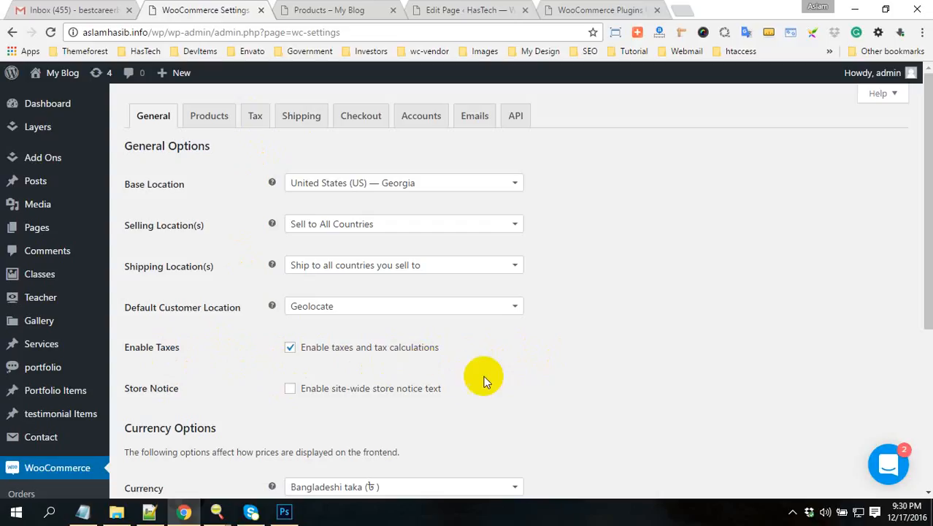
- Enable the site-wide store notice text
scroll(489, 380, "down", 3)
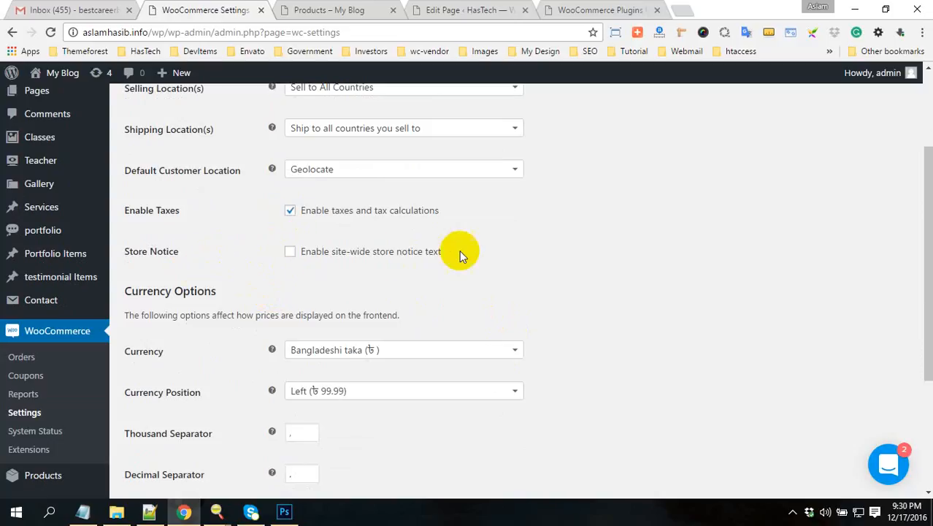
left_click_drag(456, 252, 301, 253)
left_click(535, 272)
left_click(290, 252)
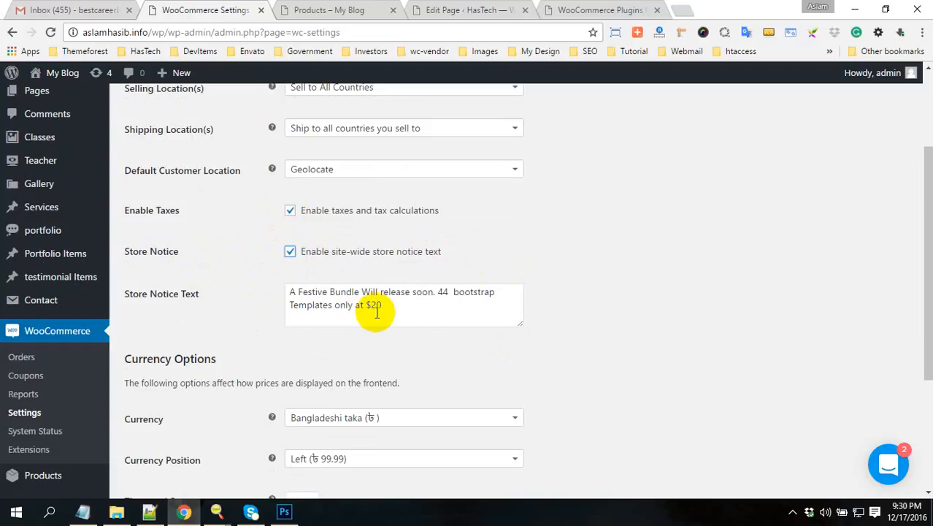
- Review the message in the Store Notice Text field without editing it
scroll(359, 273, "down", 1)
left_click(299, 226)
triple_click(295, 224)
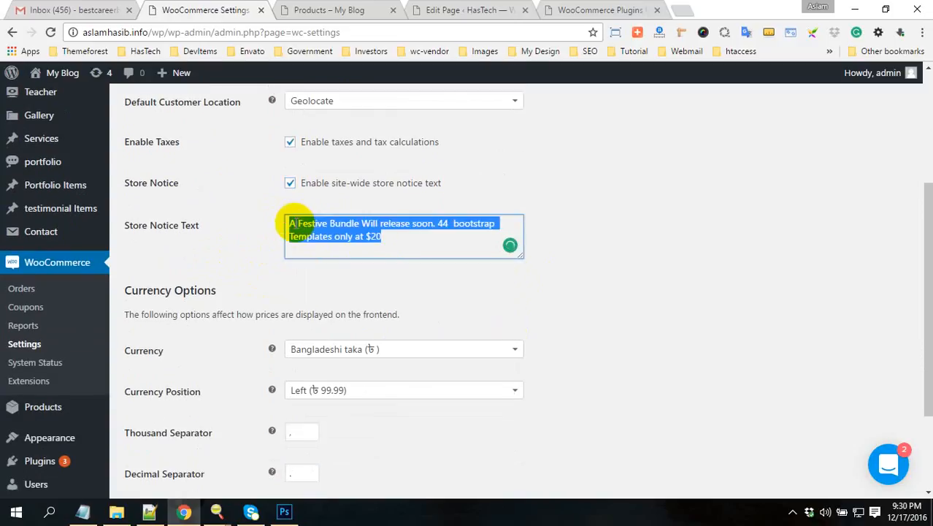
left_click(400, 235)
triple_click(289, 224)
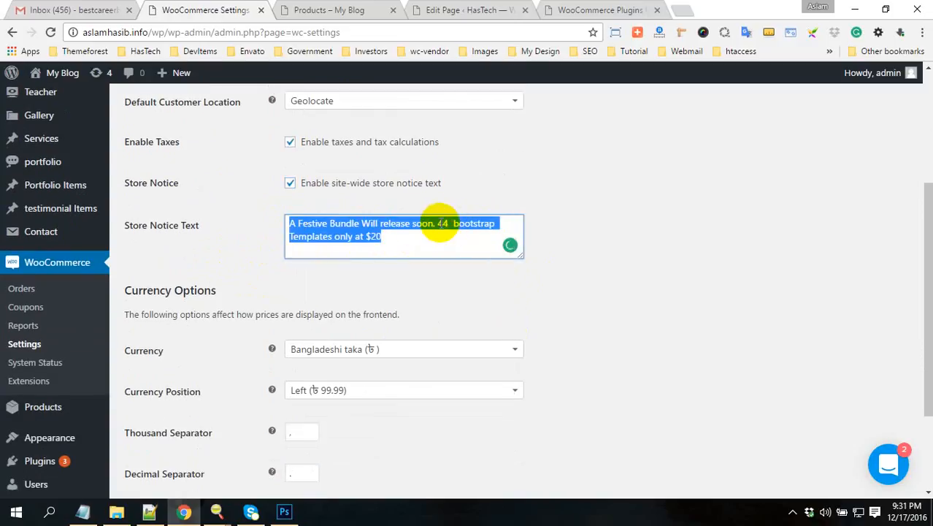
left_click(435, 223)
left_click_drag(386, 235, 285, 220)
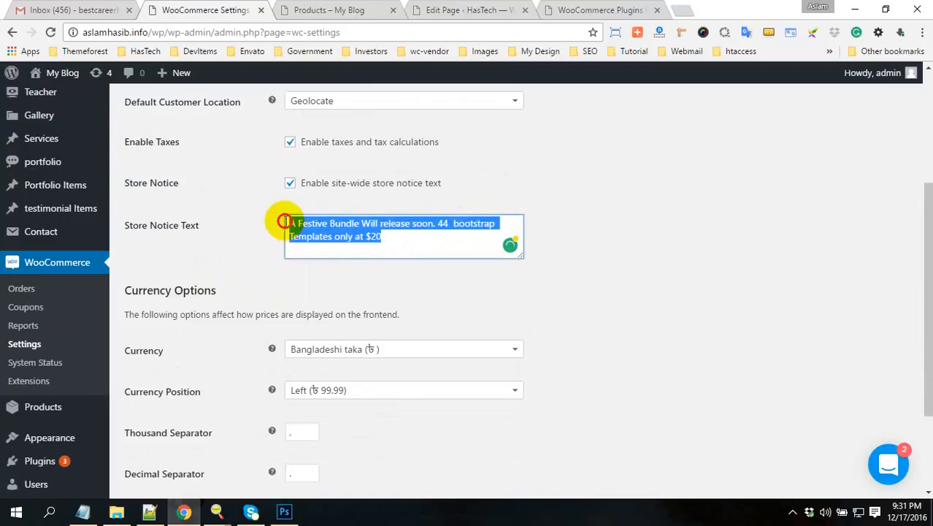
left_click(647, 235)
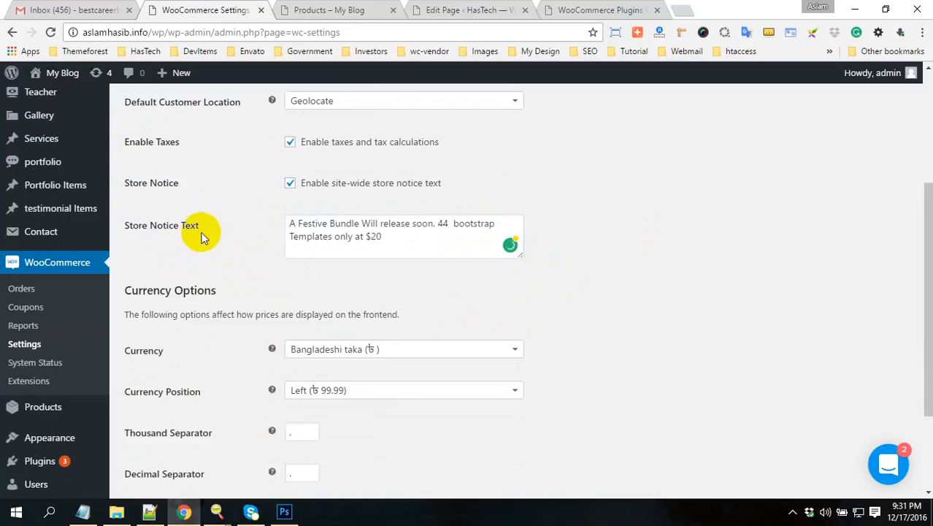
left_click_drag(201, 235, 125, 224)
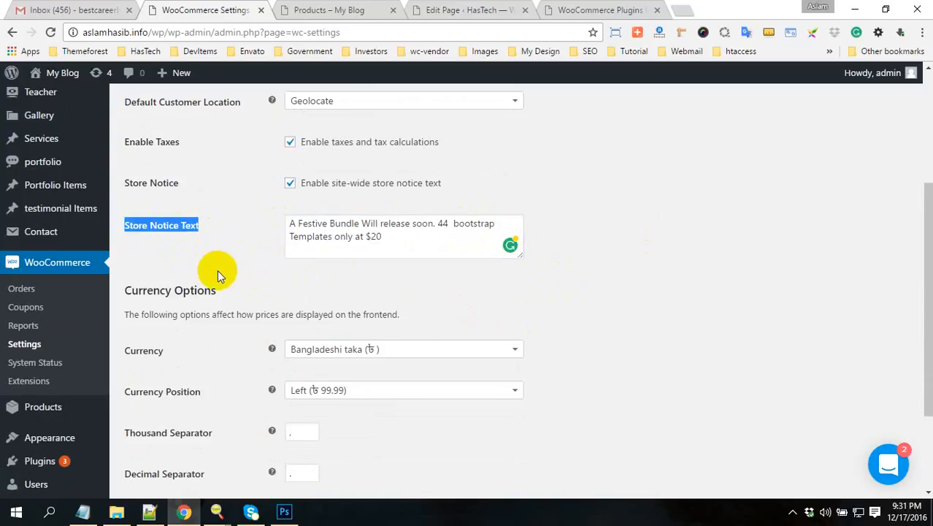
- Reload the shop page and check the store notice text displayed on it
scroll(317, 376, "down", 2)
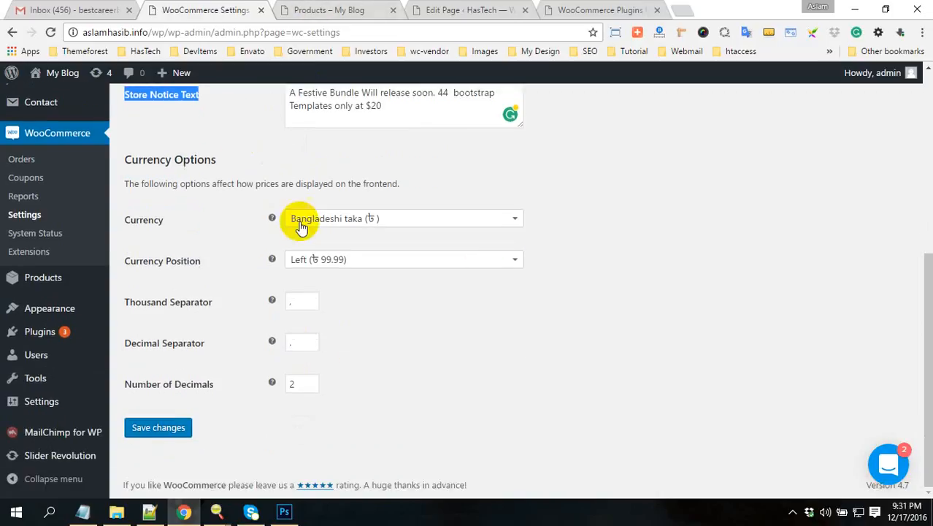
scroll(302, 224, "up", 3)
scroll(207, 404, "down", 3)
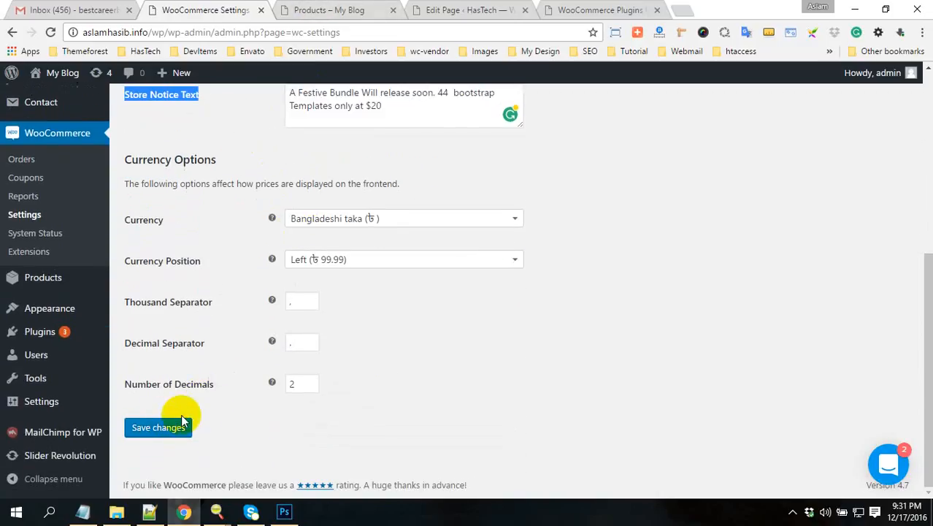
left_click(349, 10)
key("F5")
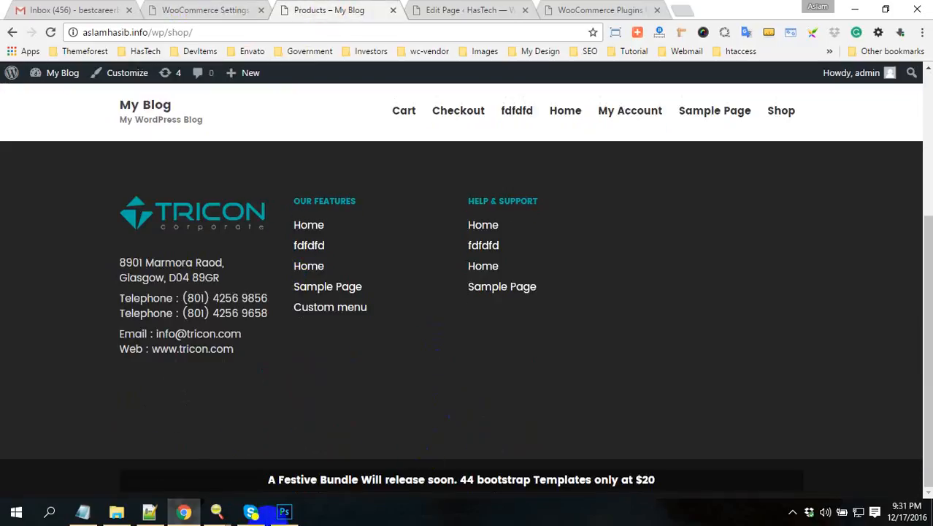
left_click_drag(313, 480, 666, 474)
- Return to the WooCommerce settings and examine the available choices for Currency and Currency Position
left_click(247, 7)
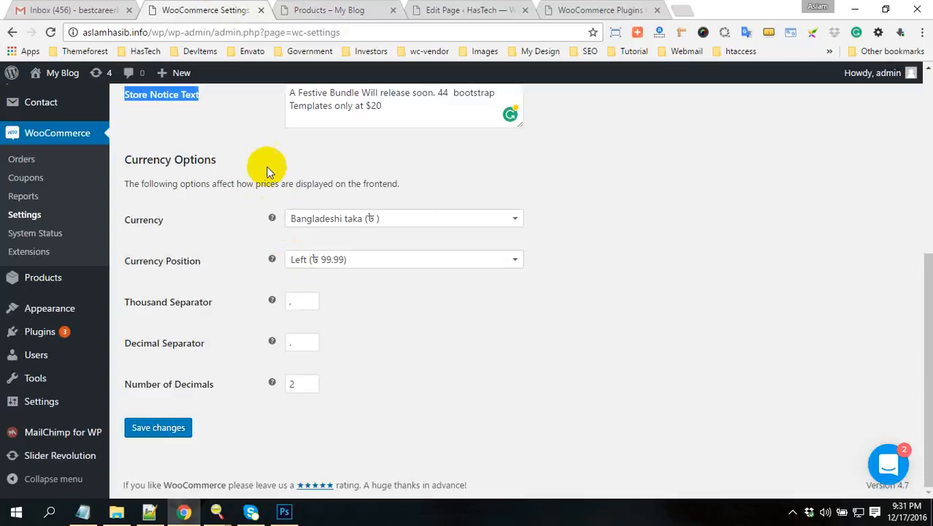
scroll(263, 194, "up", 2)
scroll(370, 295, "down", 2)
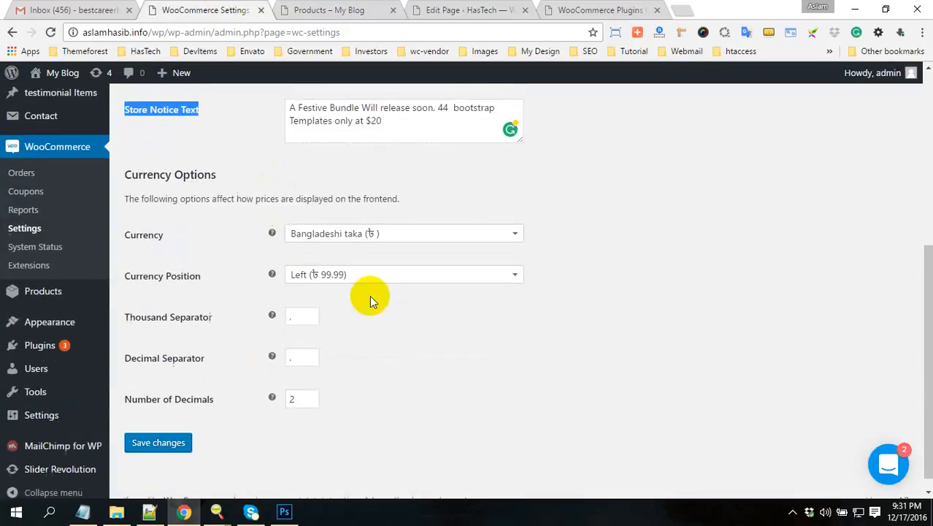
scroll(312, 282, "up", 1)
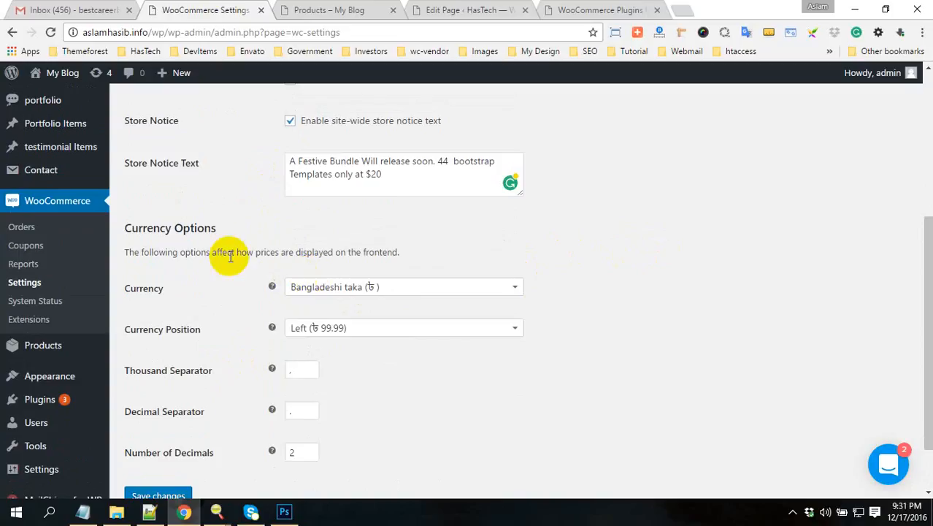
left_click(516, 292)
left_click(621, 269)
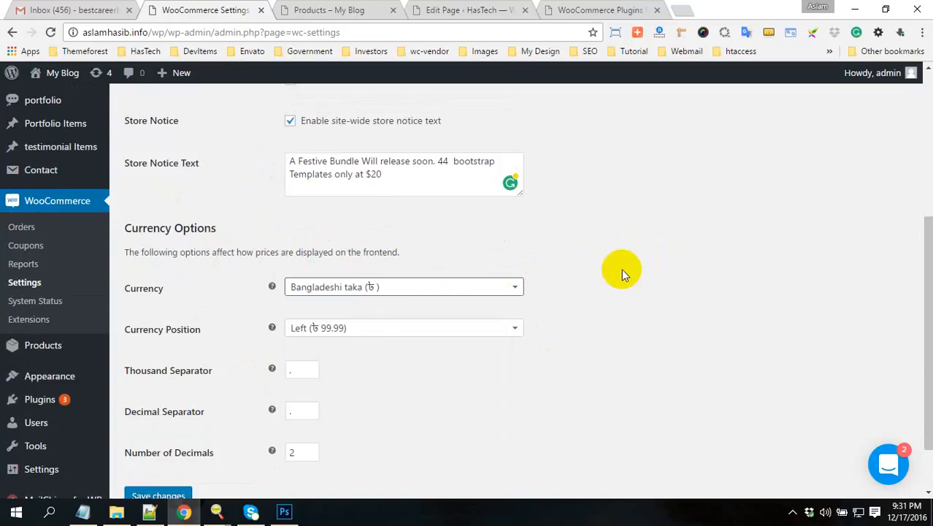
left_click(371, 328)
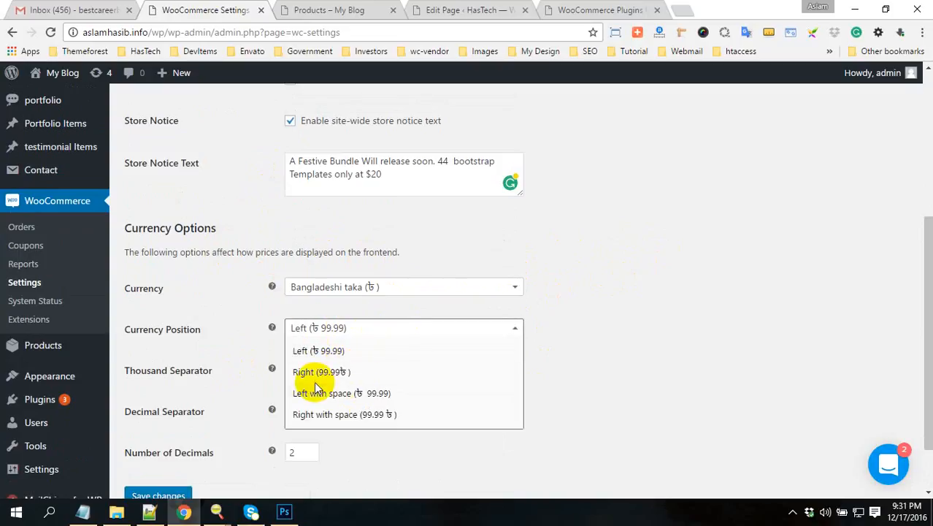
left_click(660, 350)
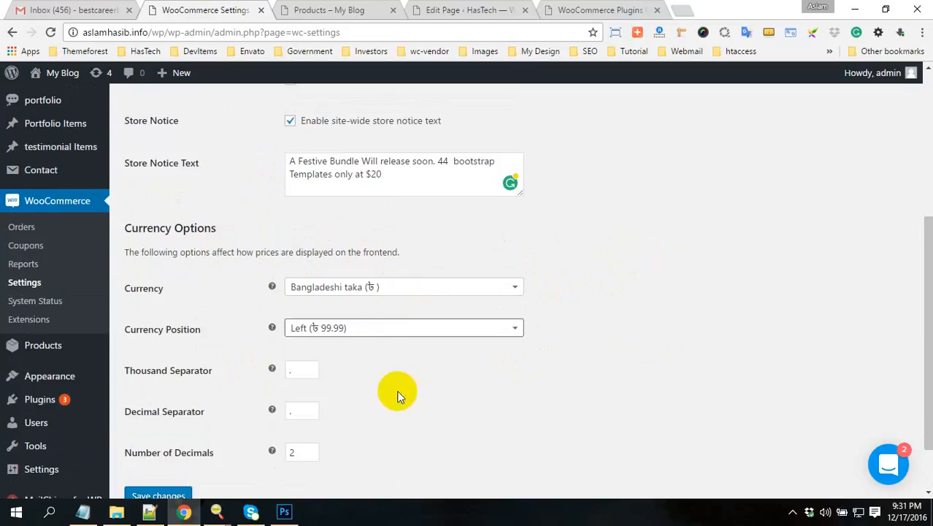
- Enter a comma as the Thousand Separator in the Currency Options
scroll(384, 352, "down", 1)
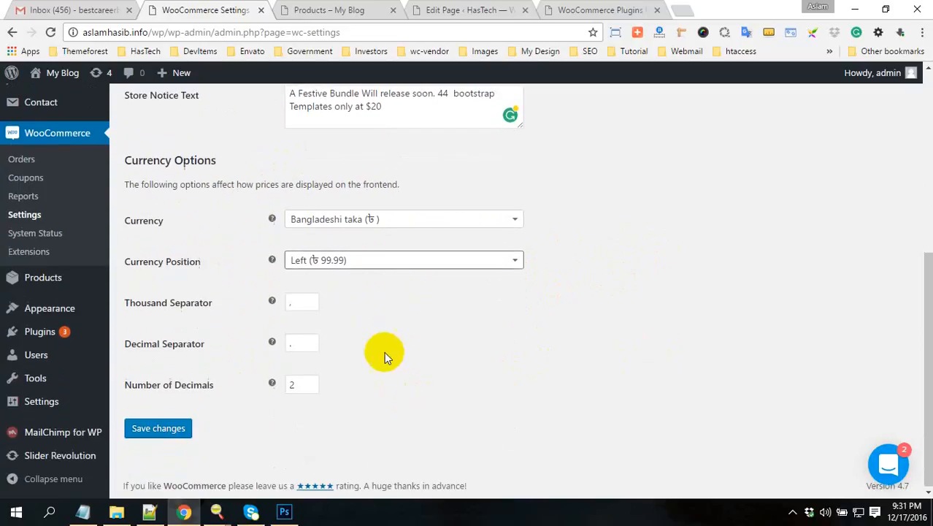
left_click(296, 300)
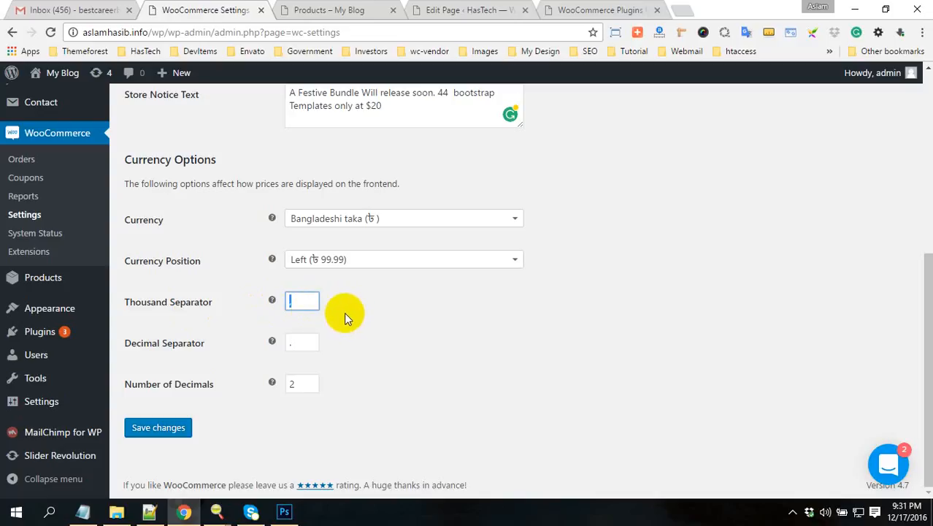
type(",")
scroll(256, 290, "up", 2)
scroll(250, 270, "up", 2)
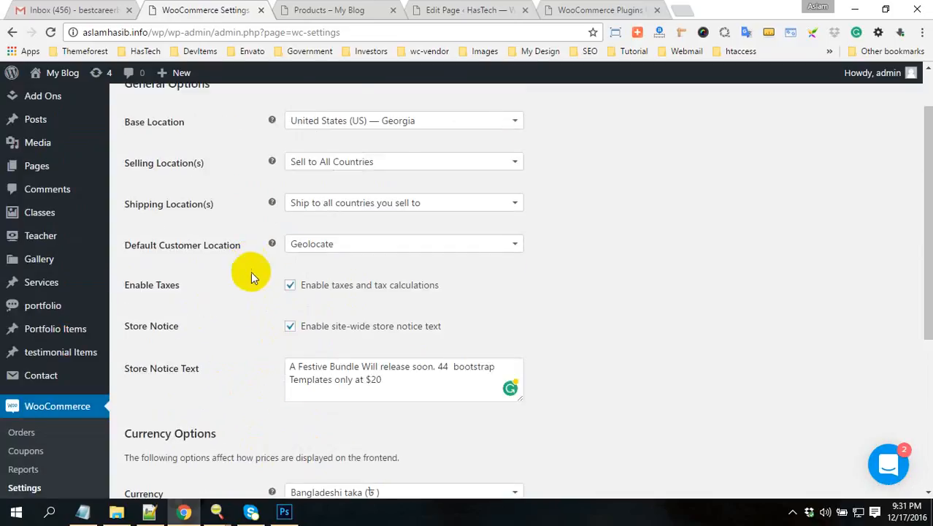
scroll(149, 438, "down", 4)
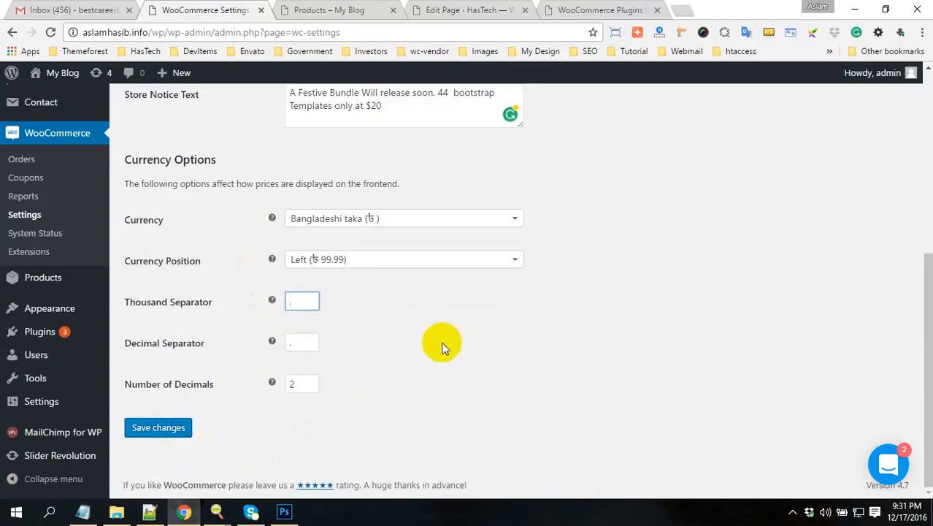
scroll(431, 333, "up", 5)
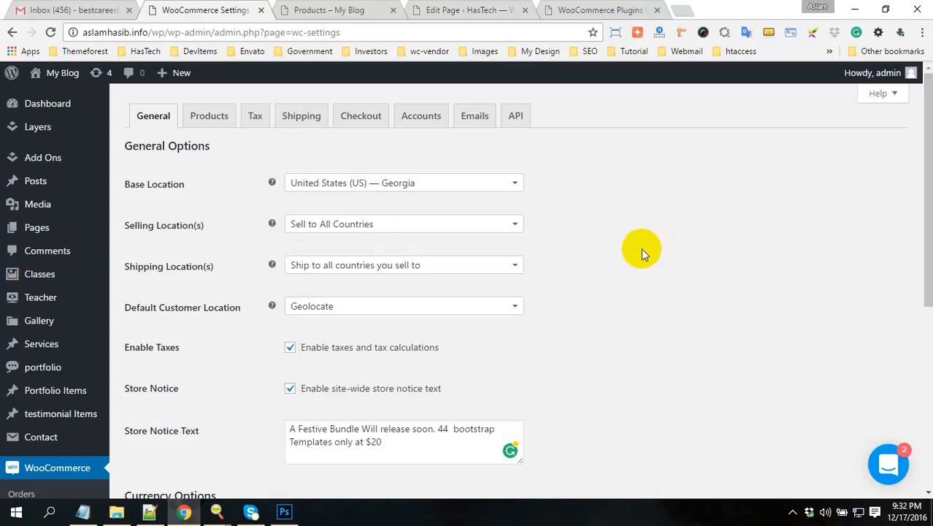
scroll(639, 270, "down", 1)
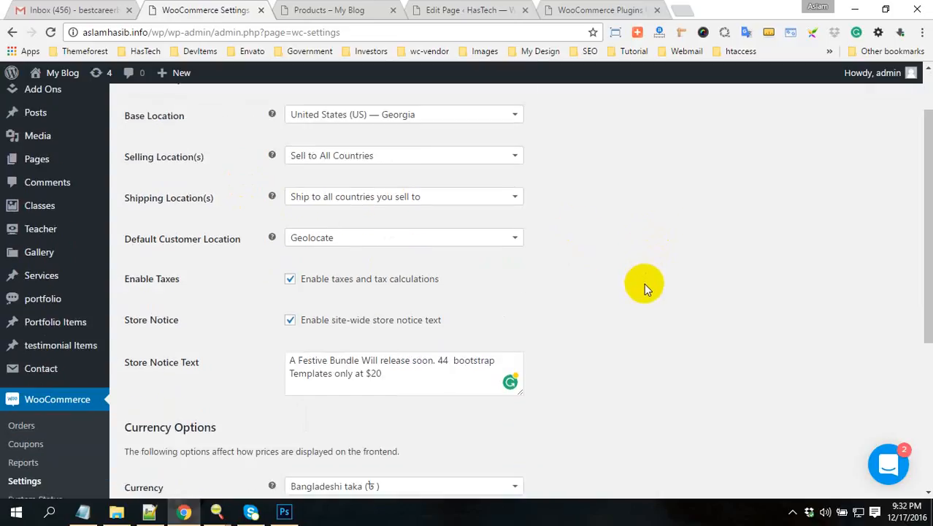